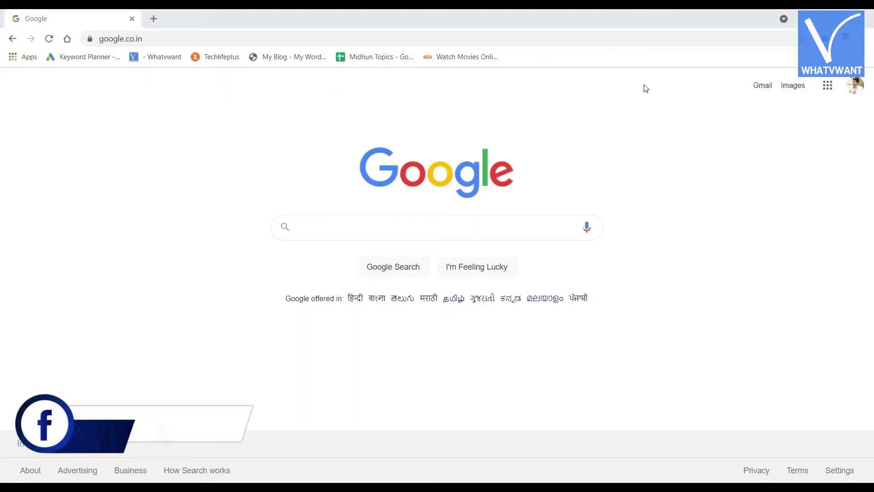
Step: Search 'fonepaw screen recorder' and open the fonepaw.com/screen-recorder/ page, showing the Mac version
click(605, 39)
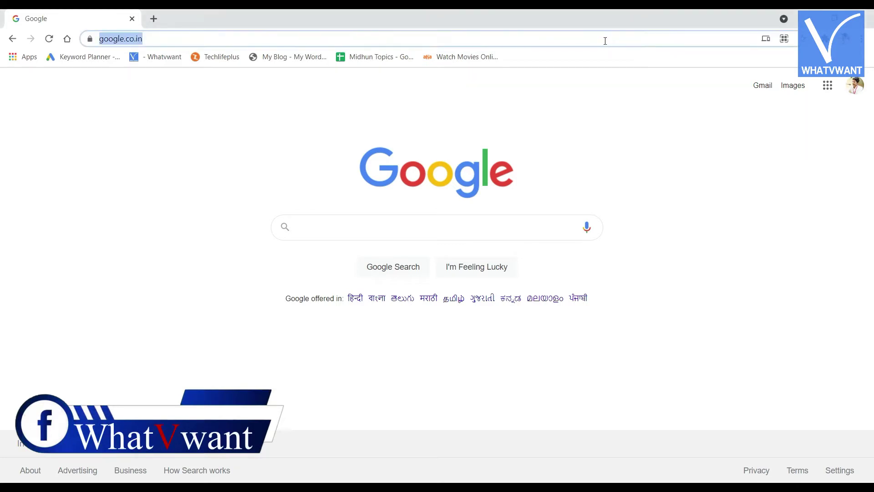
text(fonepaw+screen+recorder&oq=fonep&aqs=chrome)
key(Return)
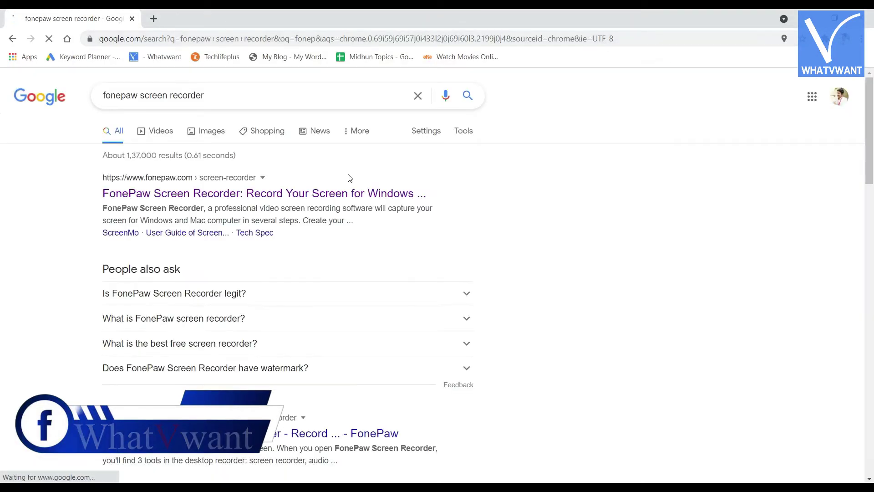
click(279, 195)
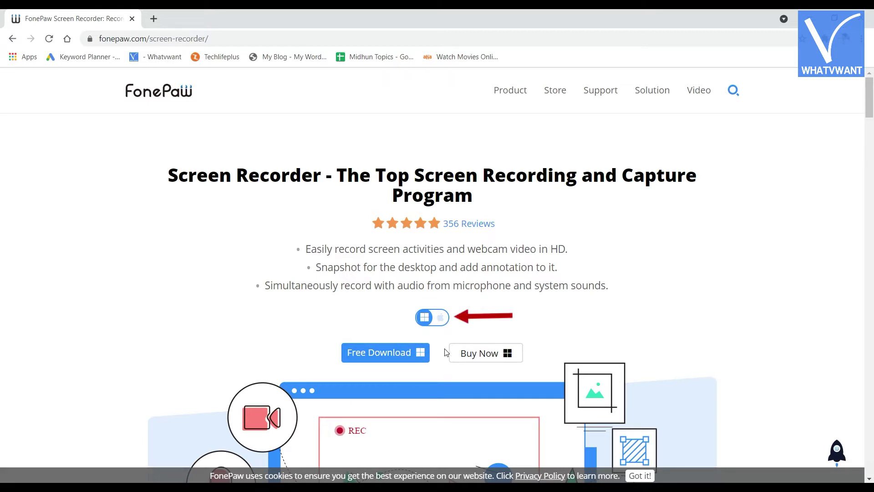
click(440, 318)
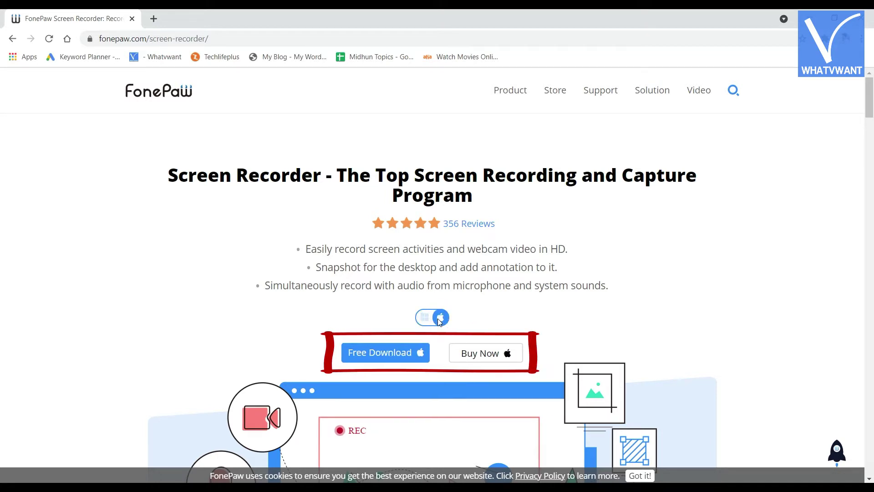
Step: Download the Windows installer screen-recorder (1).exe, run it and install FonePaw Screen Recorder
click(424, 318)
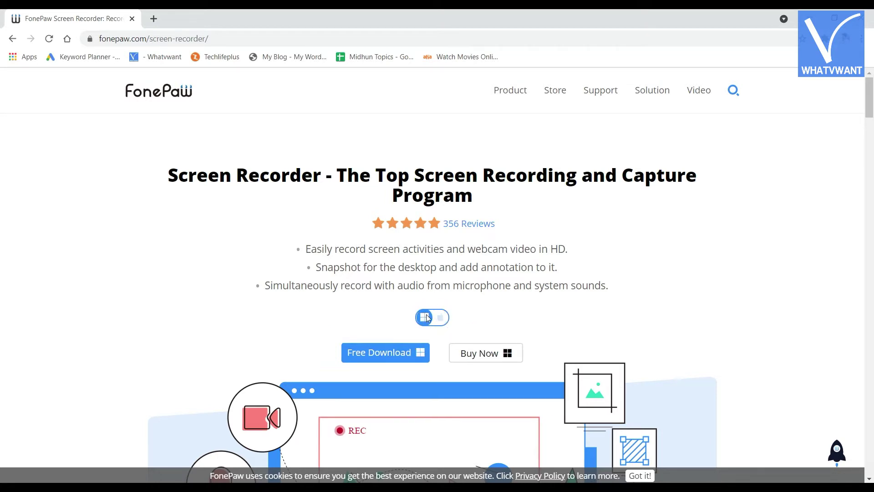
click(394, 355)
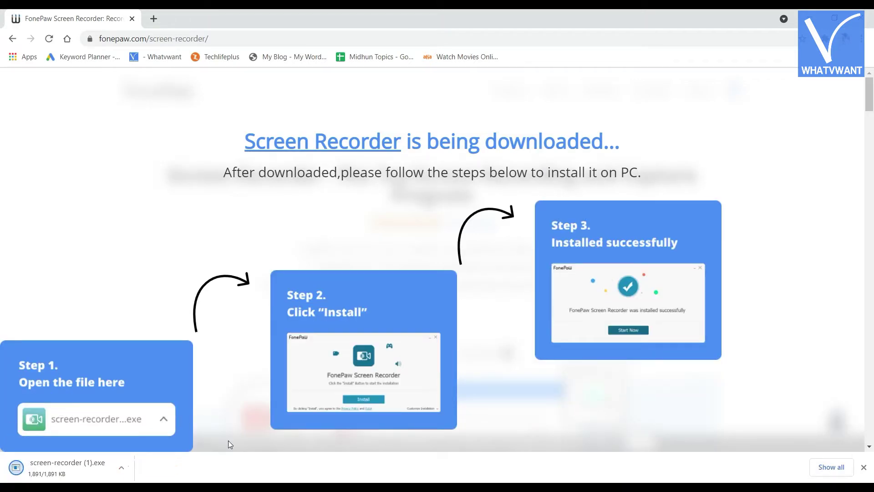
click(71, 463)
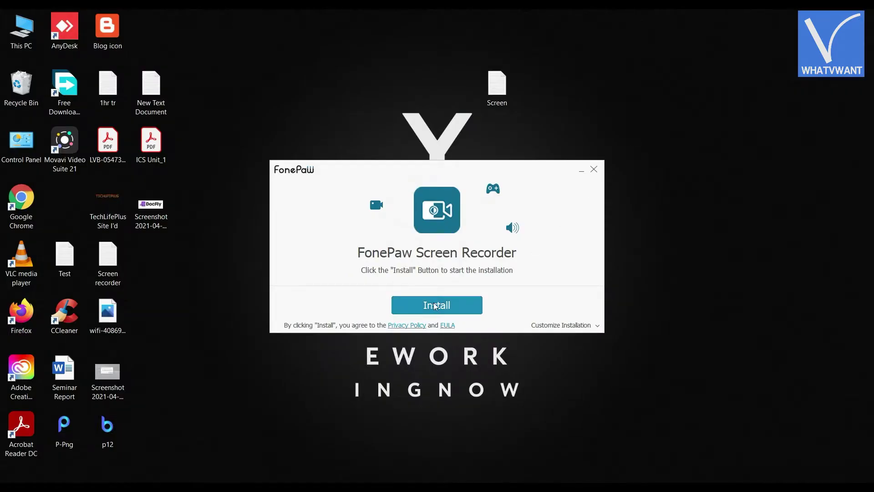
click(437, 305)
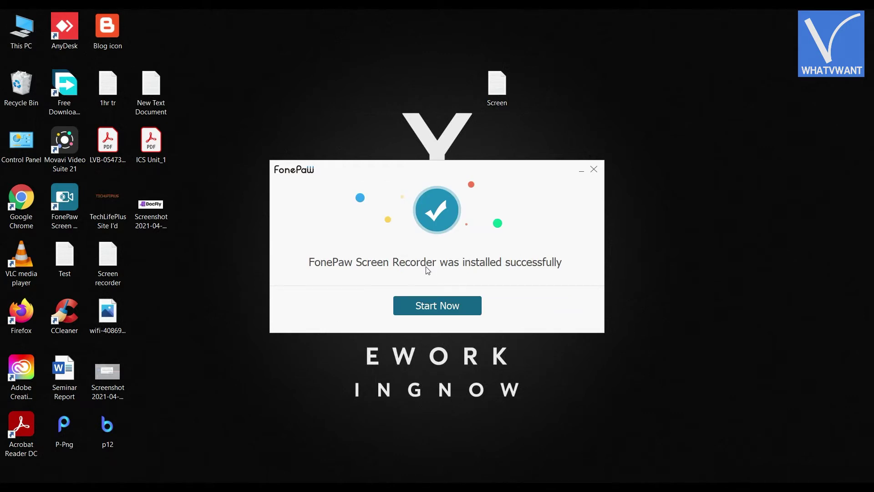
Step: Launch the installed recorder with Start Now and choose 'Order later' on the trial offer
click(435, 308)
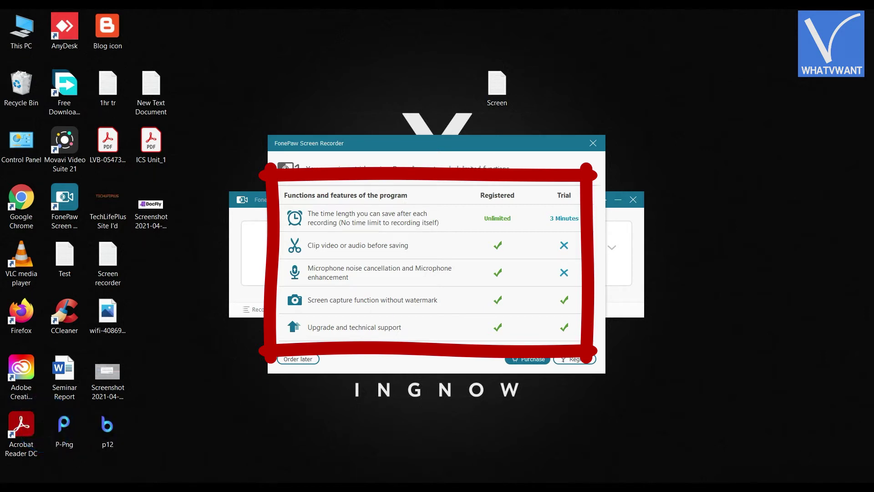
click(295, 359)
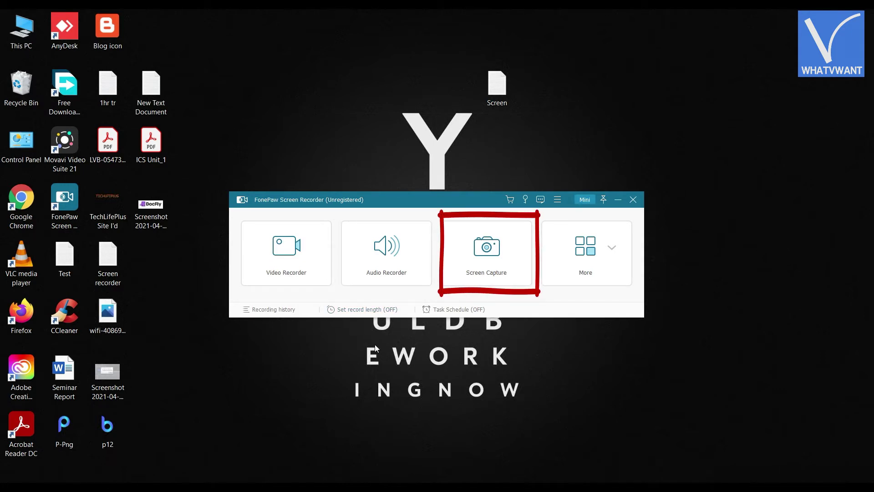
Step: Open the More tile's dropdown to show the Video Recorder, Audio Recorder and custom preset options
click(613, 262)
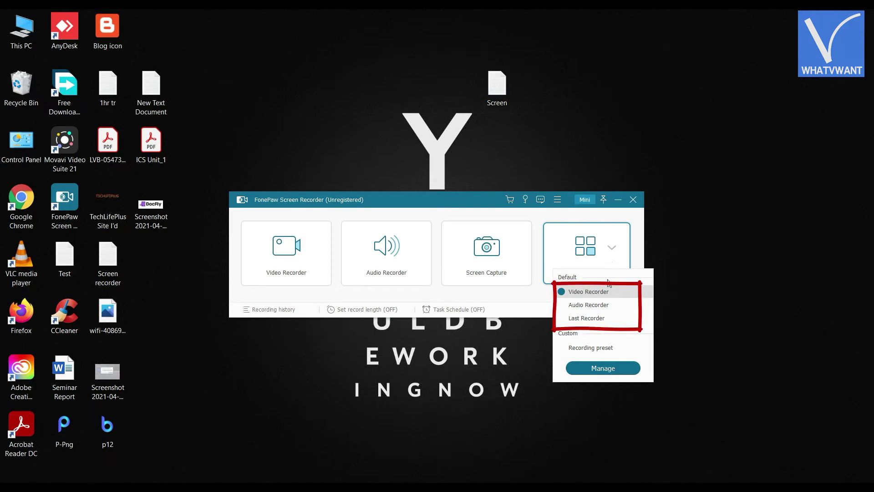
Step: In Manage, keep the custom 1280x720 area and Sound ON, then apply the preset
click(602, 369)
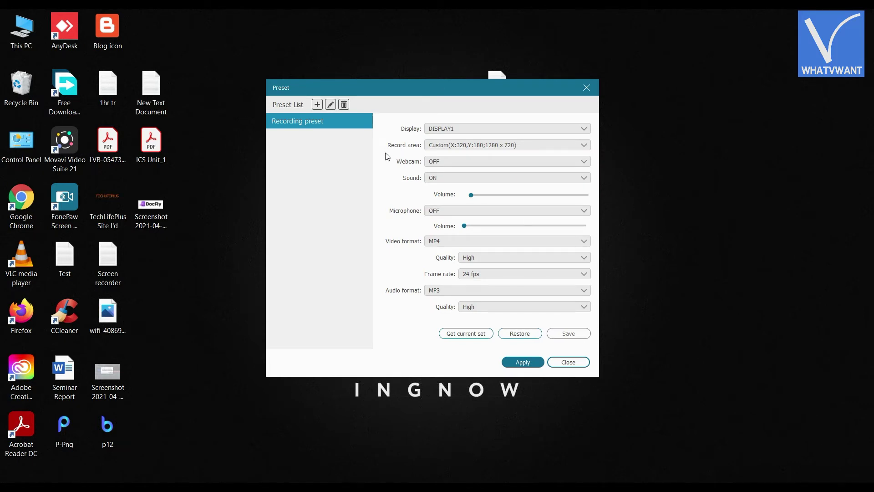
click(426, 146)
click(442, 156)
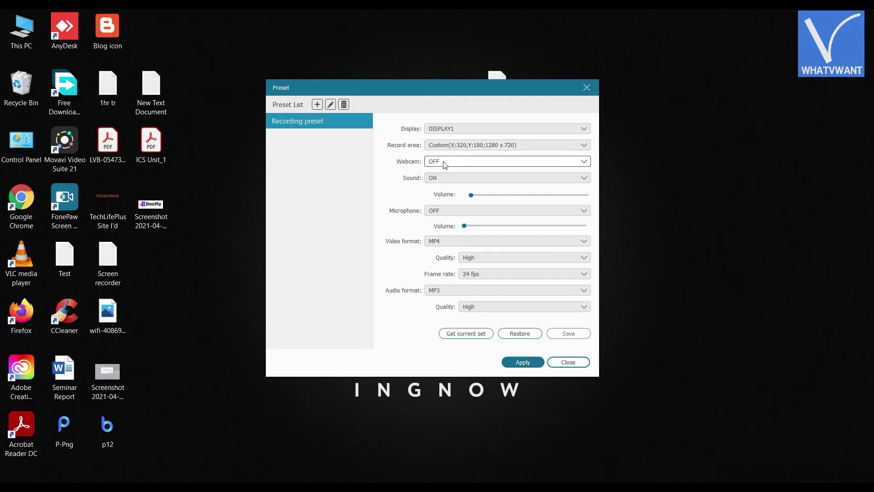
click(462, 179)
click(462, 186)
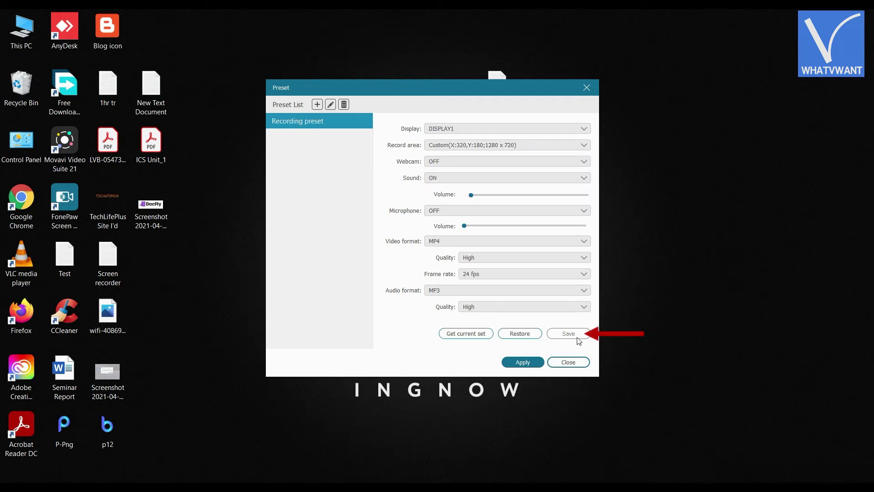
click(524, 361)
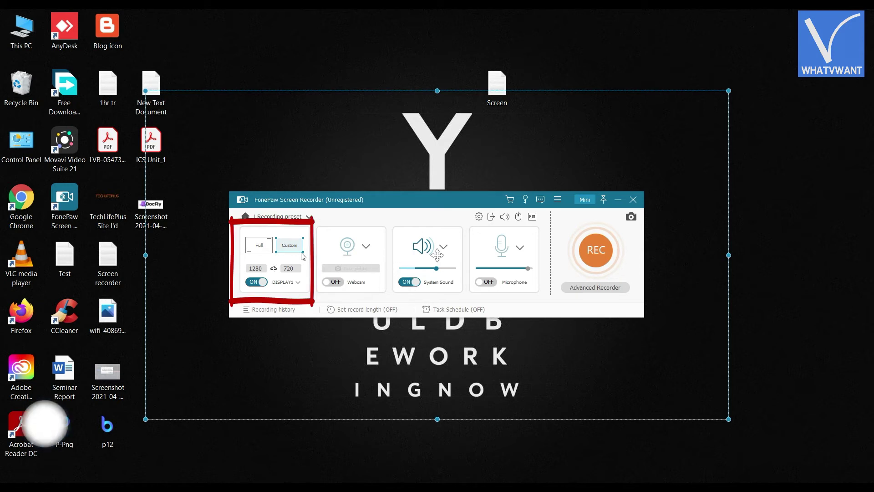
Step: Choose Full screen area and enable a 00:03:00 record length limit
click(259, 245)
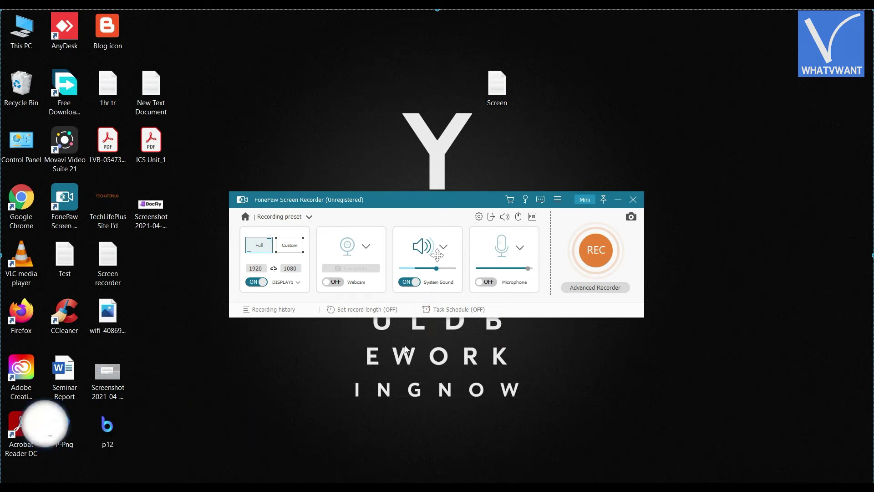
click(356, 311)
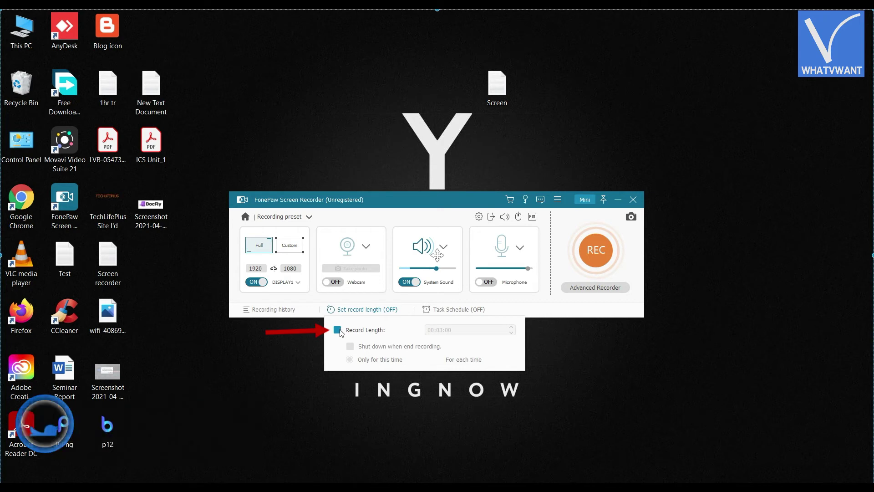
click(337, 330)
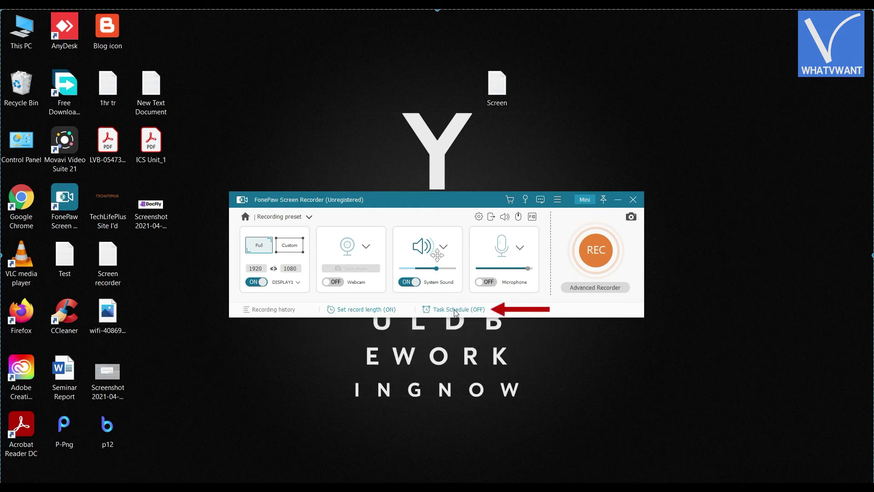
Step: Add and save a scheduled task named 'Tutorial', then start recording with REC
click(456, 310)
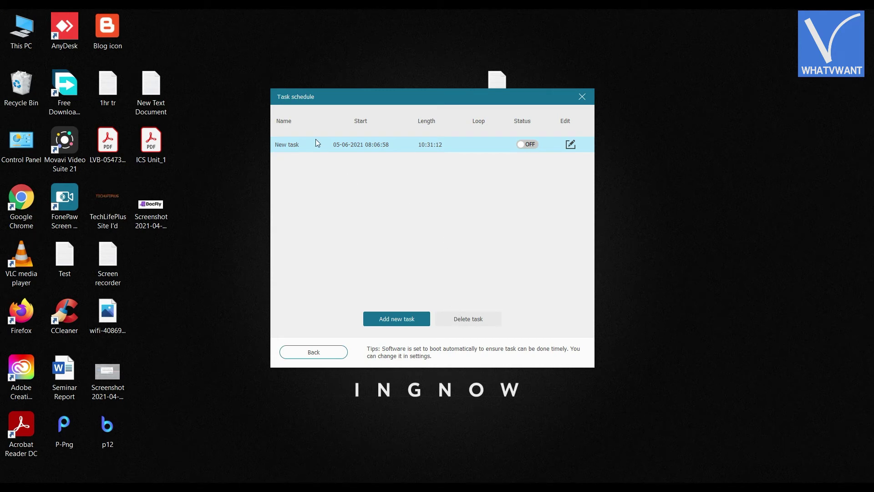
click(400, 318)
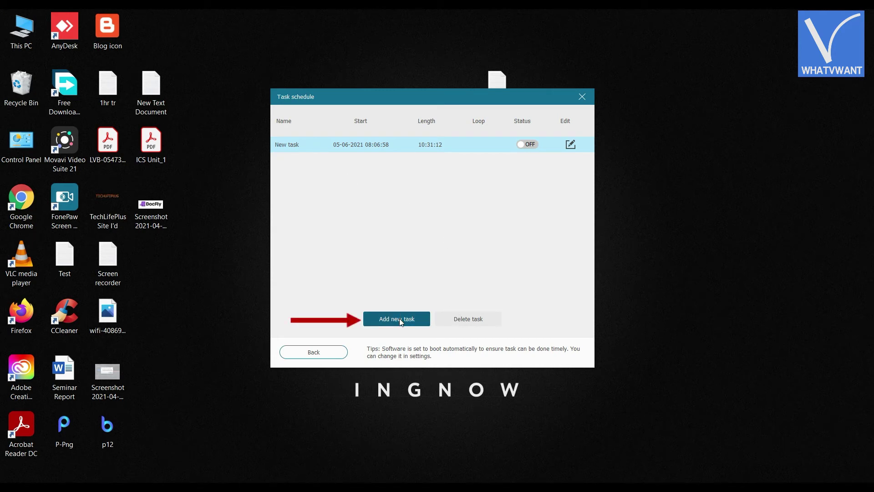
key(ctrl+a)
text(T)
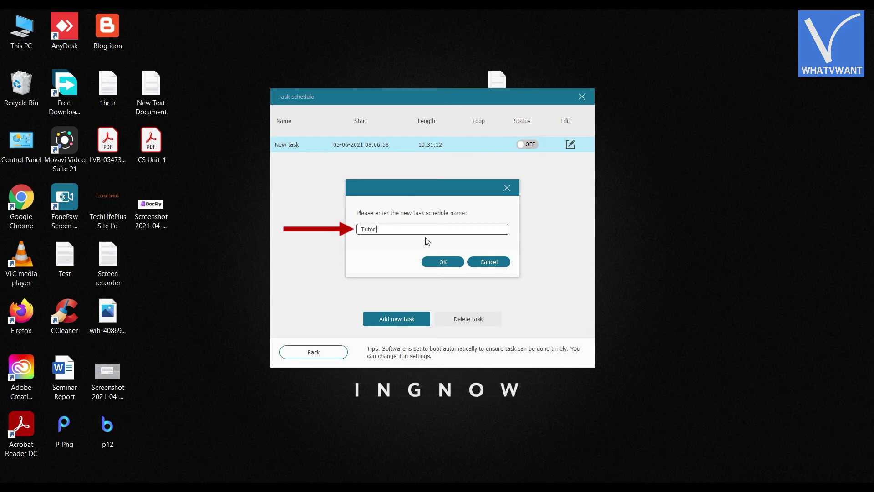
click(448, 263)
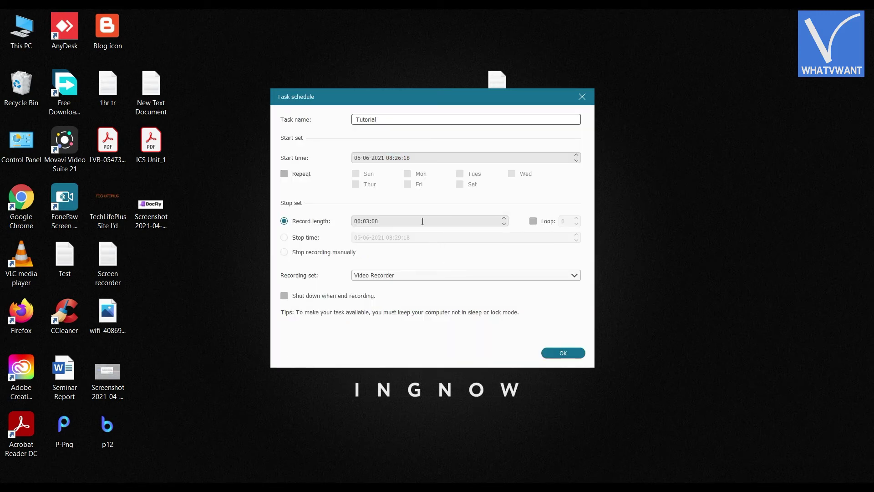
click(563, 353)
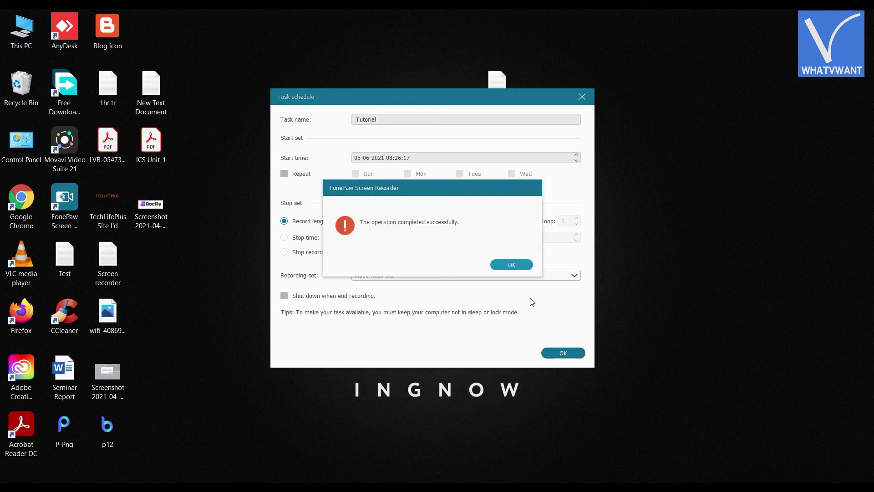
click(563, 261)
click(602, 257)
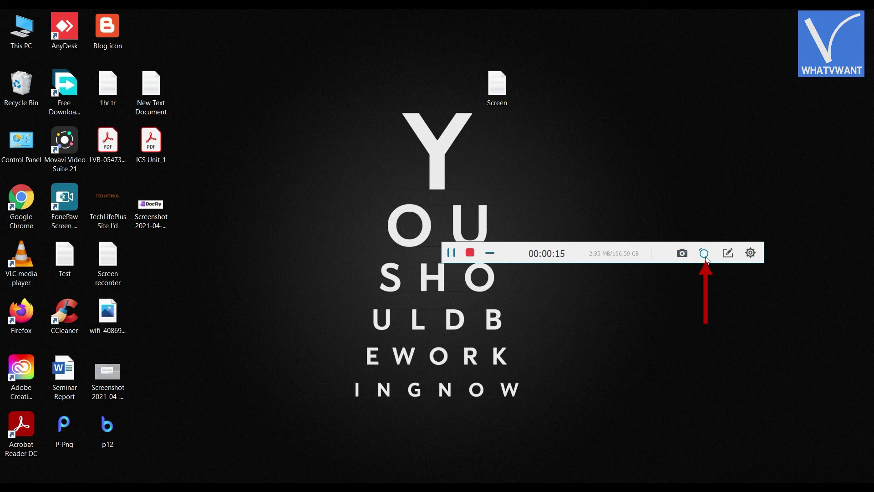
Step: Bring up the drawing toolbar on the recording bar before the 39-second clip is stopped
click(729, 255)
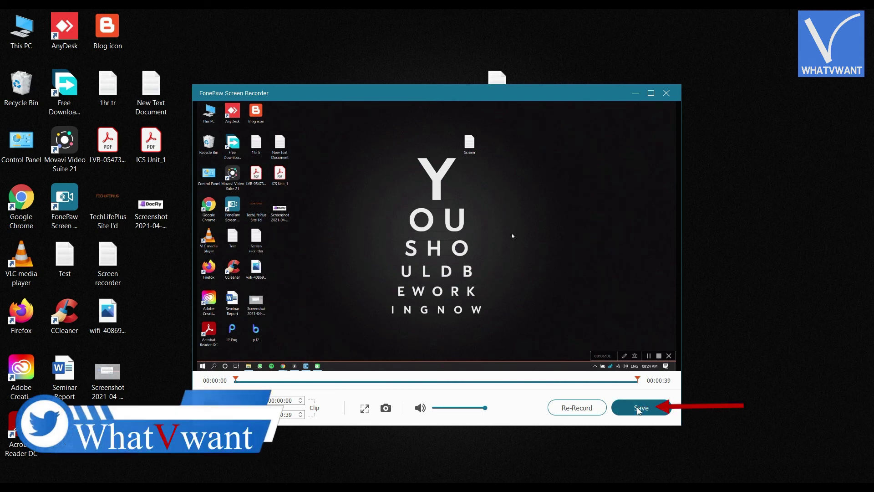
Step: Save the clip as Tutorial.mp4 with the Desktop chosen as output folder
click(639, 409)
click(565, 237)
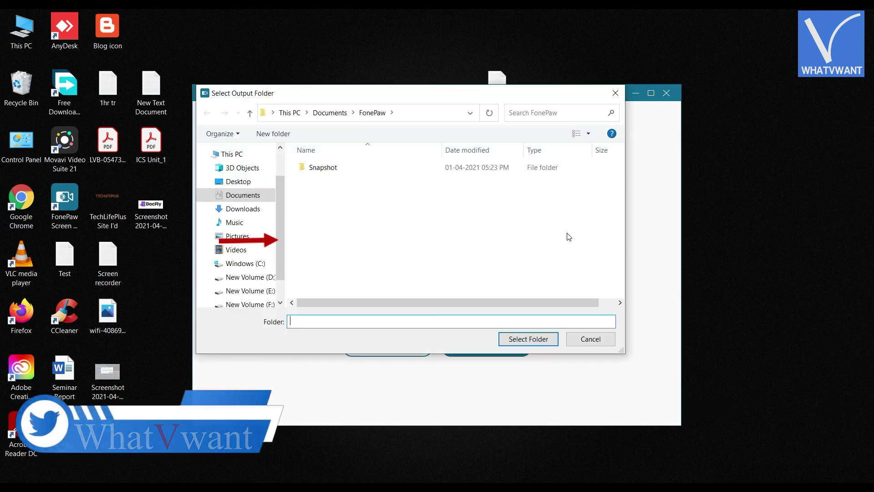
click(262, 181)
click(574, 337)
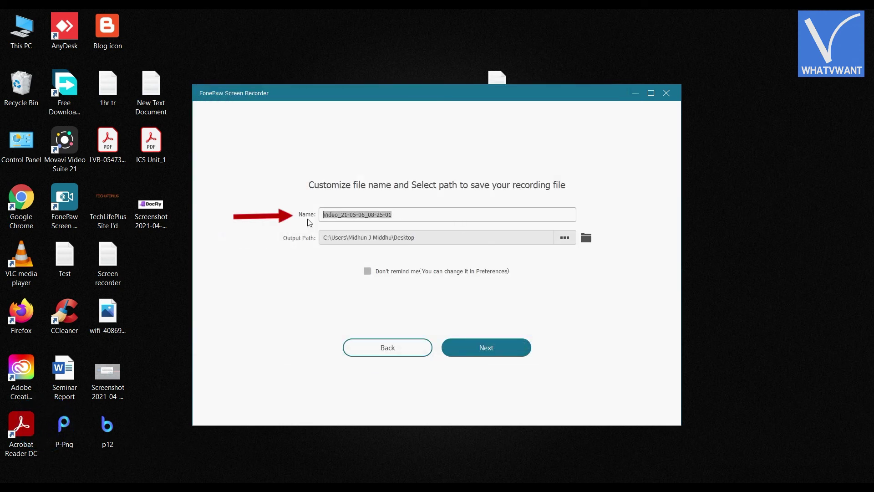
click(476, 348)
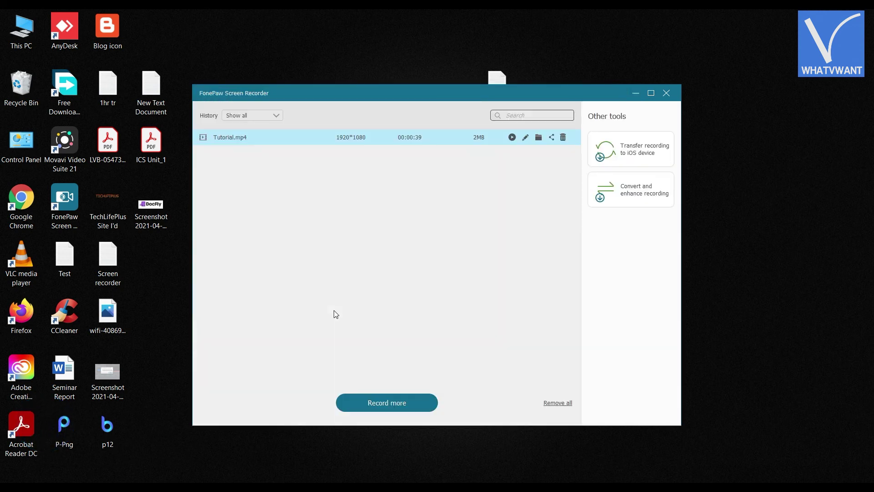